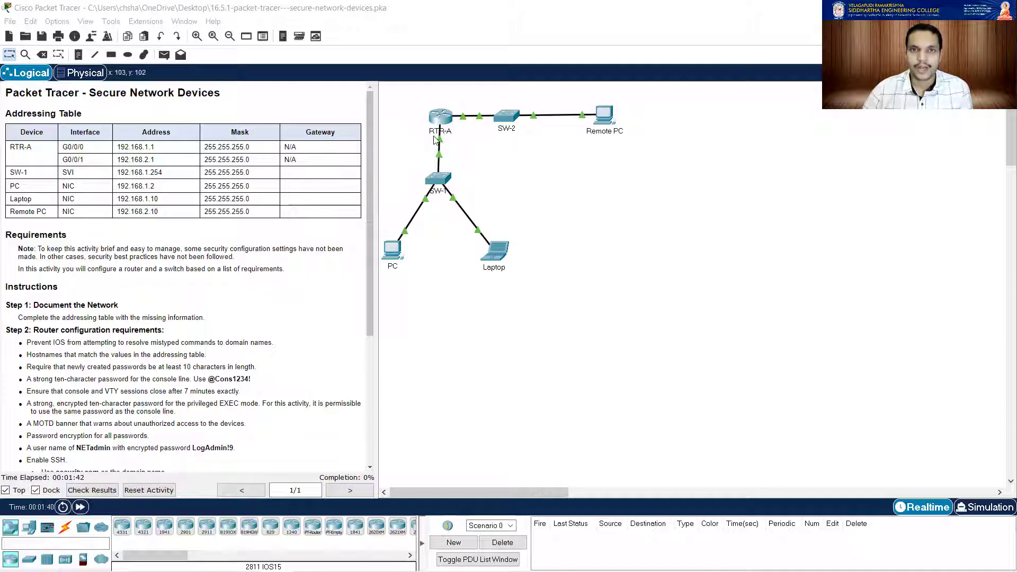
Step: Widen the instructions panel by dragging its splitter right, and enlarge the instructions text
click(379, 284)
drag(379, 284, 513, 286)
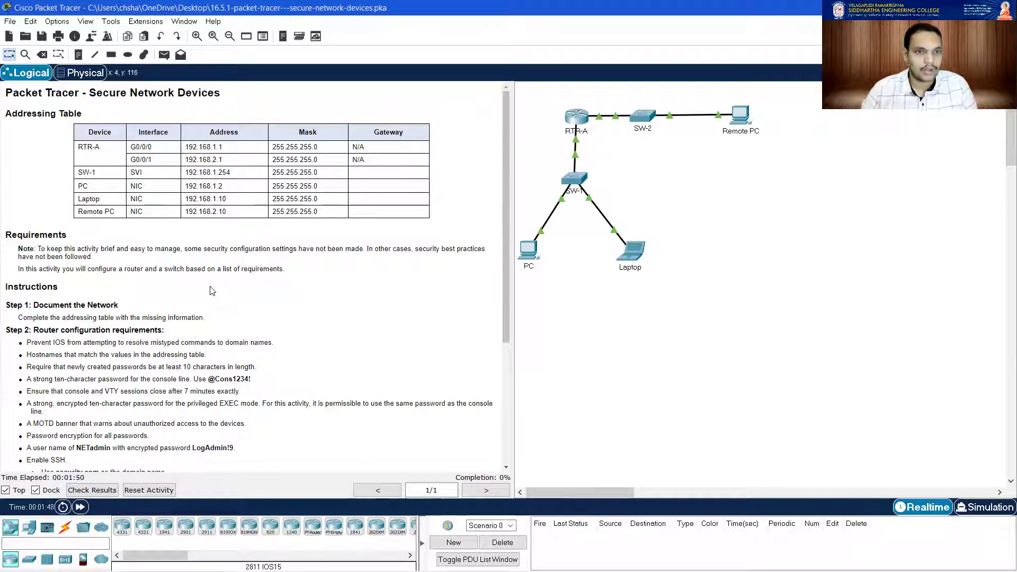
ctrl+scroll(212, 291, up, 1)
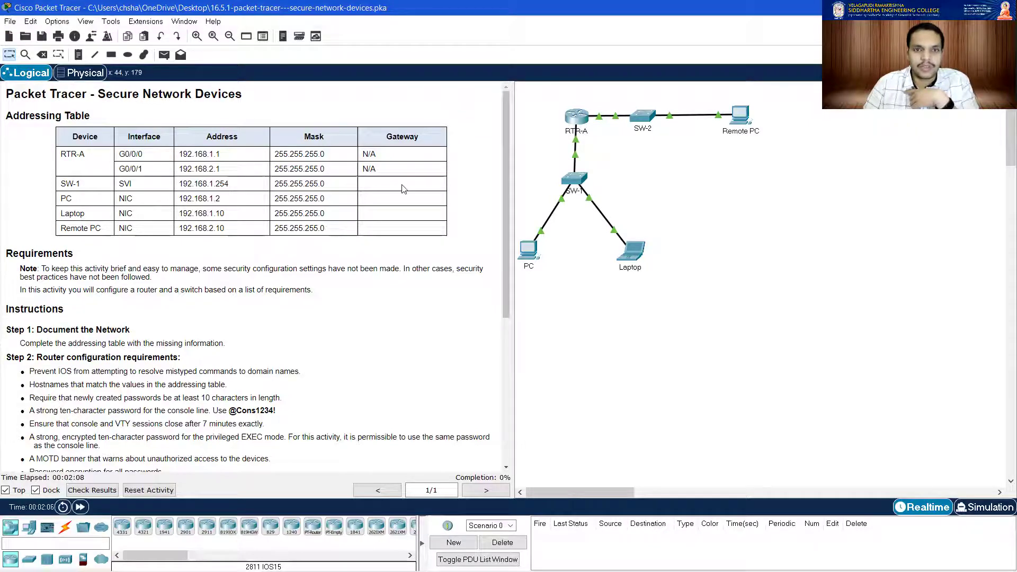
Step: Highlight the empty PC and Laptop Gateway entries and RTR-A's G0/0/0 address 192.168.1.1
drag(385, 188, 391, 215)
click(392, 221)
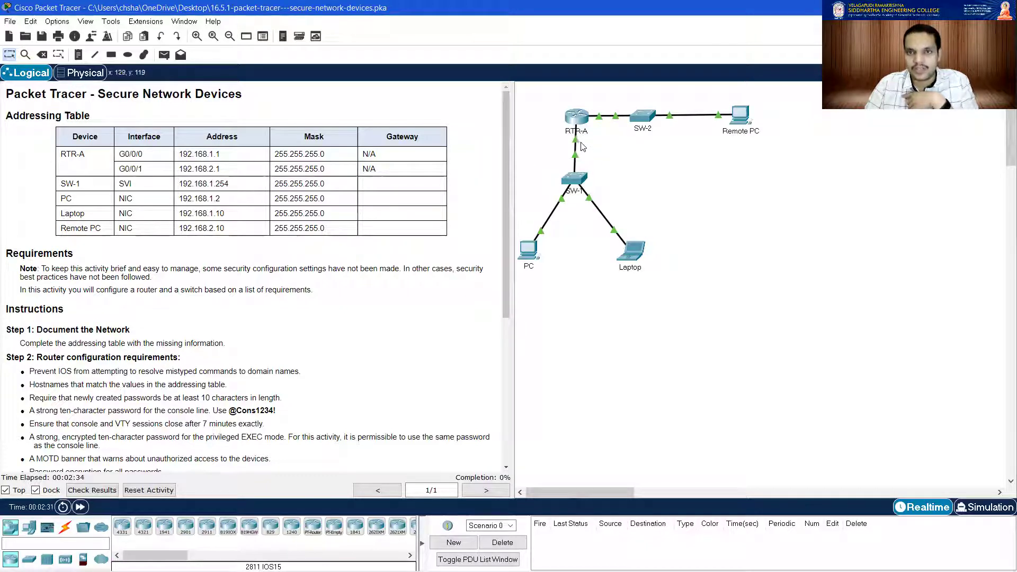
mouse_move(579, 144)
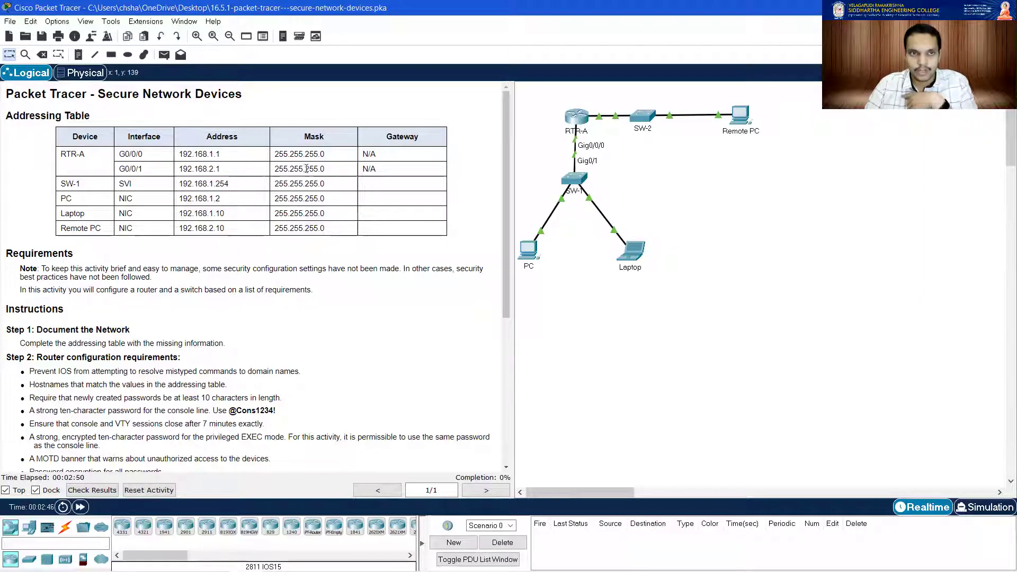
drag(229, 154, 185, 153)
click(409, 188)
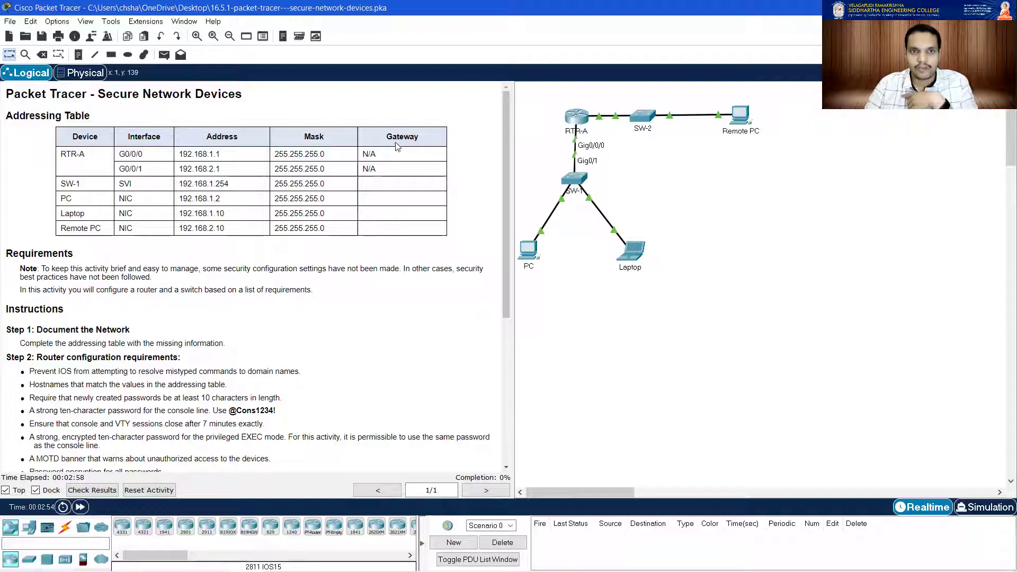
drag(221, 154, 178, 154)
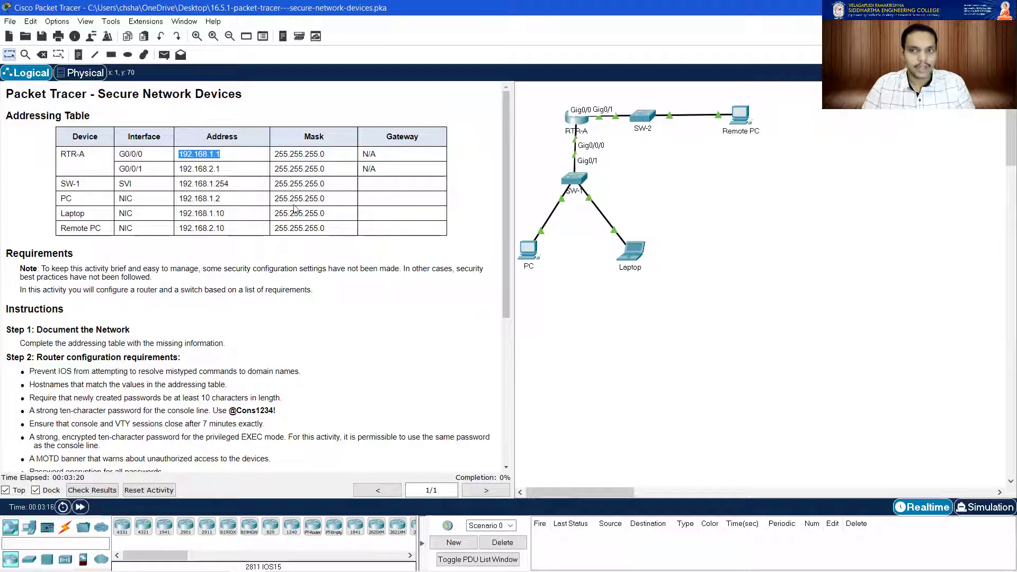
Step: Scroll to the router requirements and open RTR-A's device window to configure it
scroll(297, 270, down, 4)
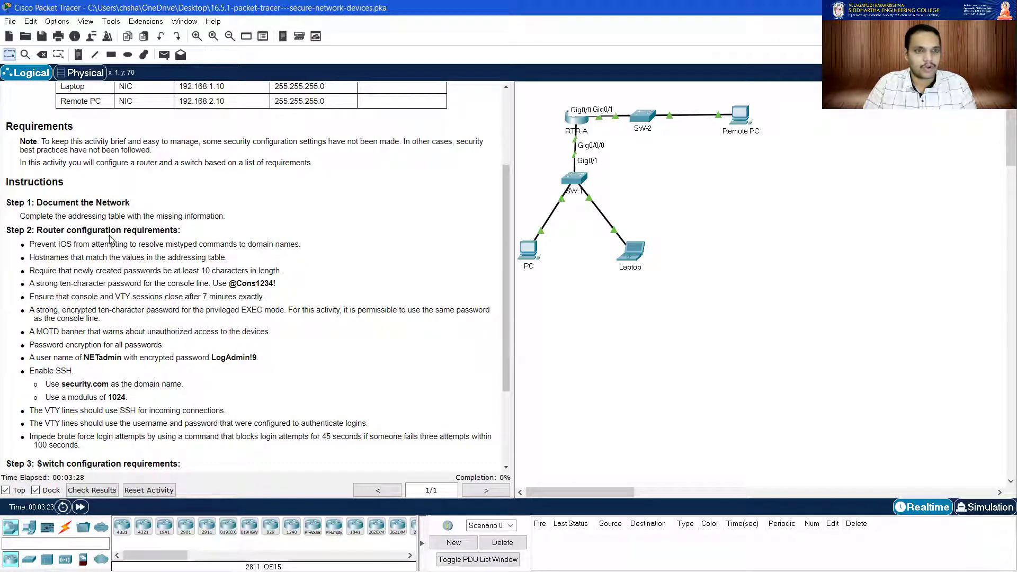
click(570, 122)
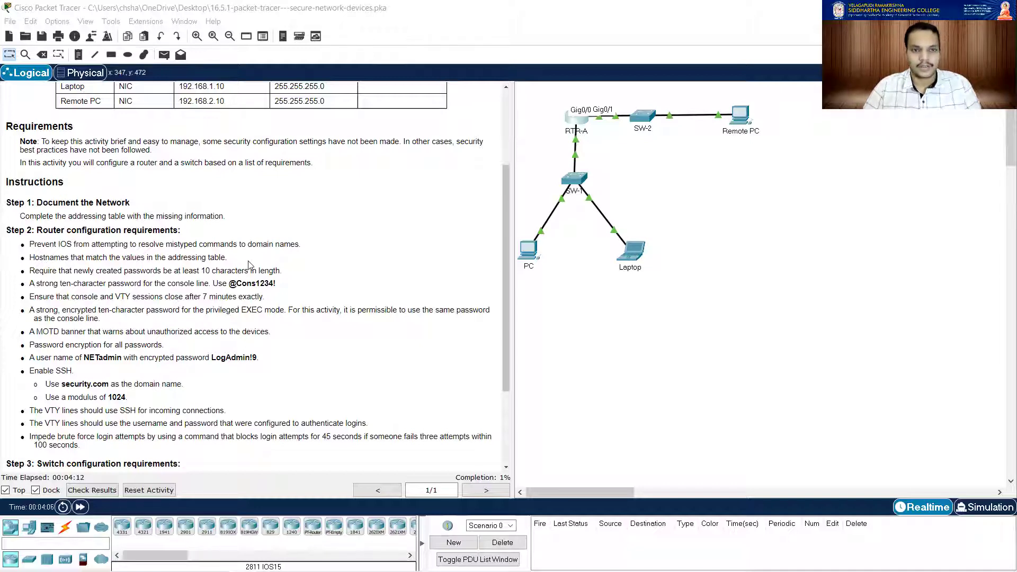
scroll(250, 272, up, 2)
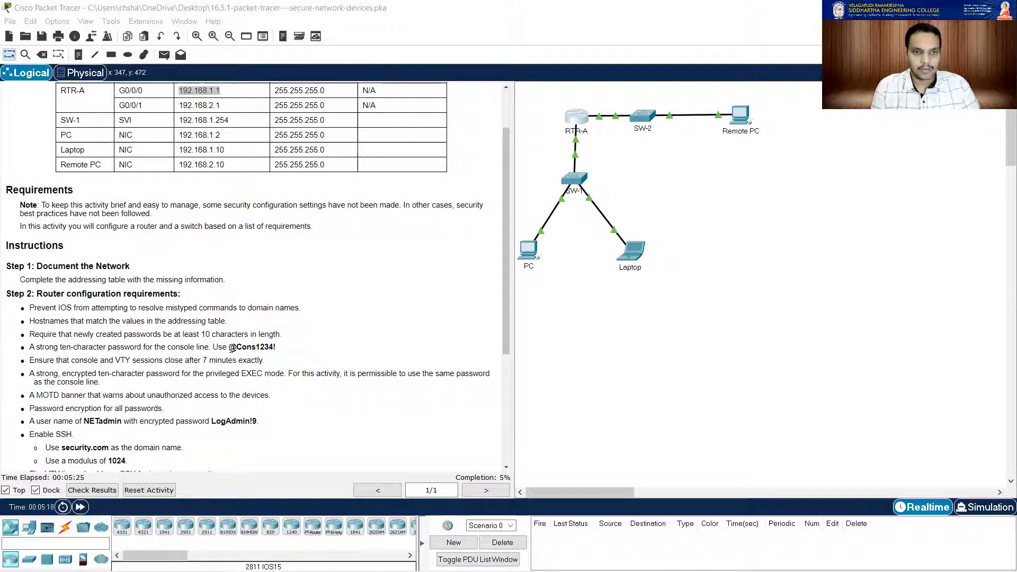
Step: Turn off Top and Dock so the instructions float in a separate PT Activity window
double_click(253, 348)
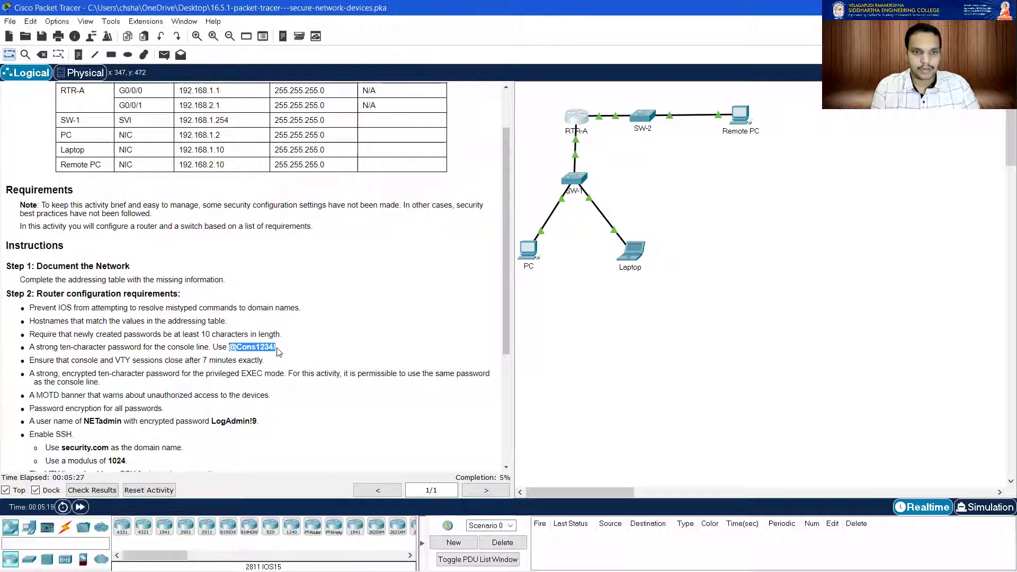
click(7, 491)
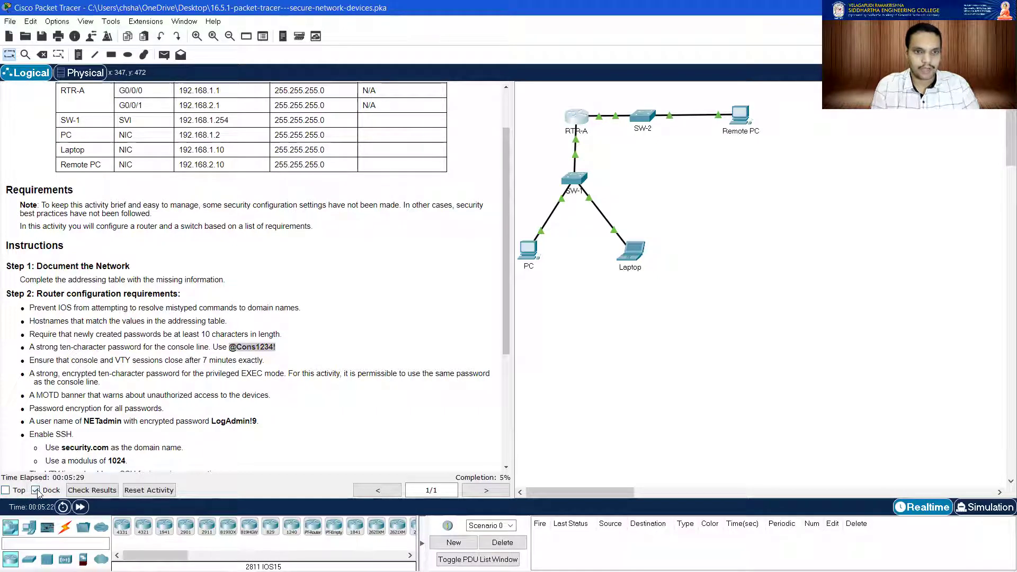
click(36, 490)
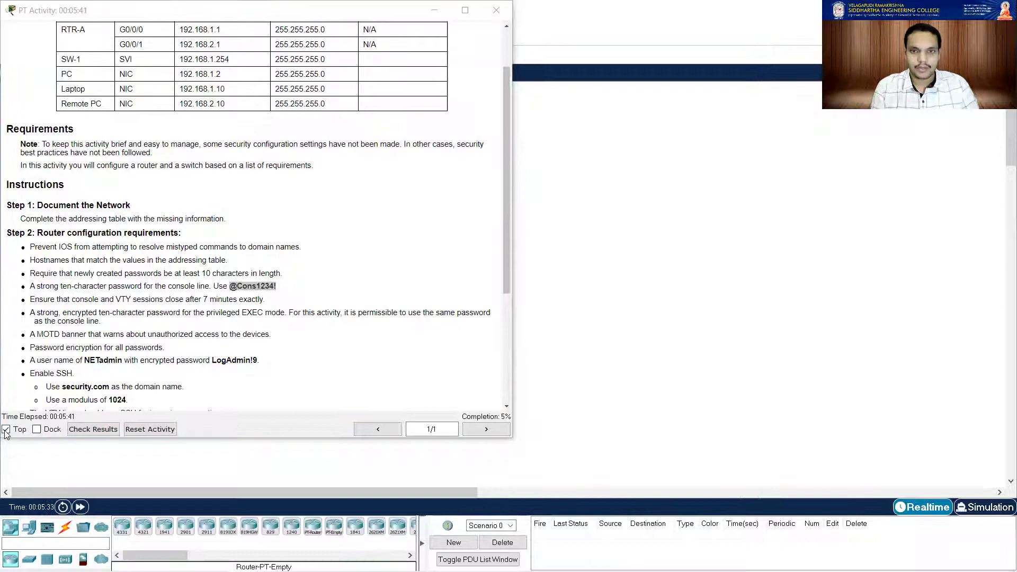
Step: Bring the main topology window to the front and dismiss the stray copy/paste menu
click(6, 430)
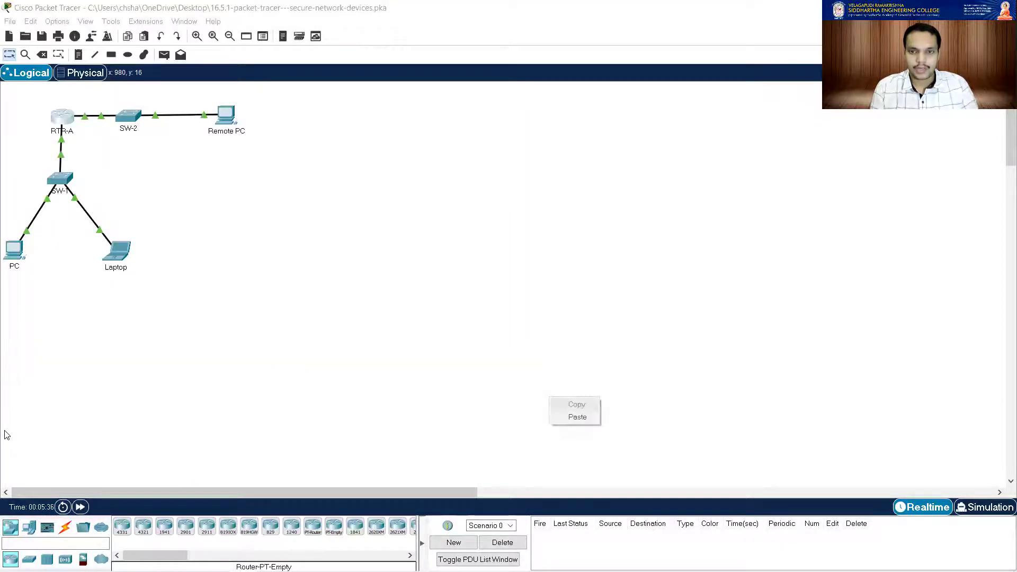
key(Down)
key(Escape)
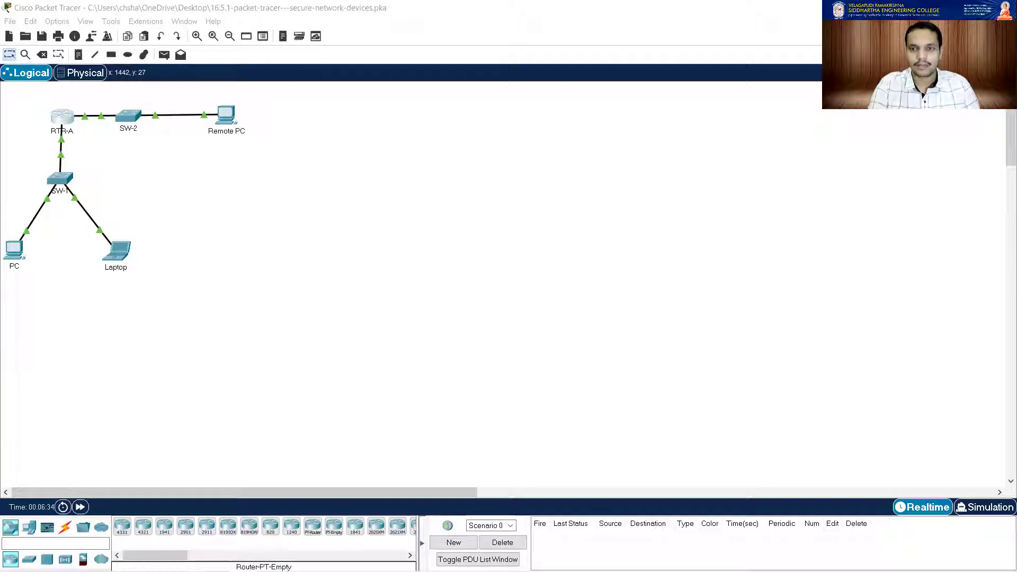
right_click(688, 390)
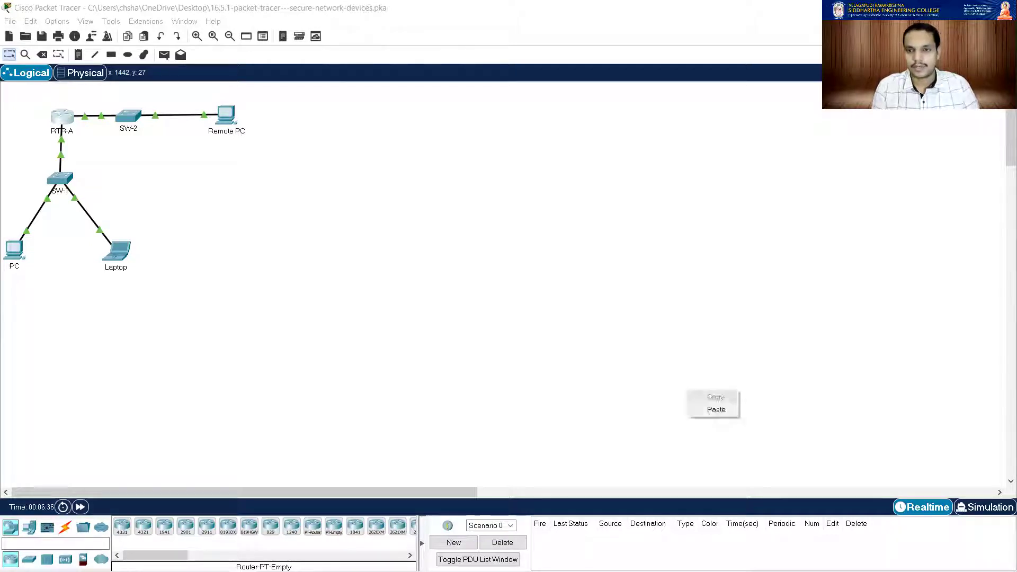
click(712, 414)
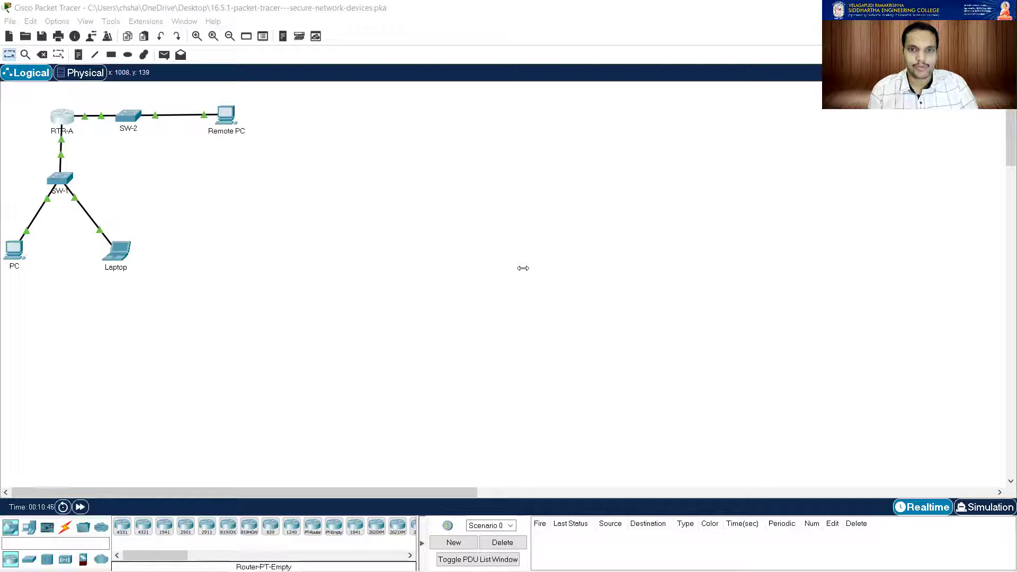
Step: Select the SW-1 switch in the topology
click(60, 181)
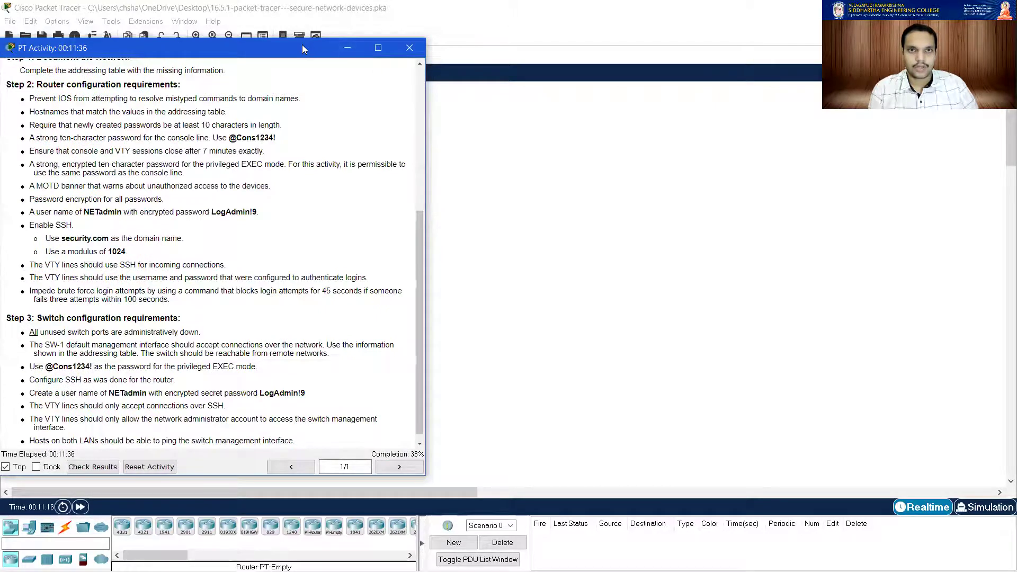
Step: Reposition the instructions window and copy the Step 3 privileged EXEC password for the switch
drag(303, 49, 321, 54)
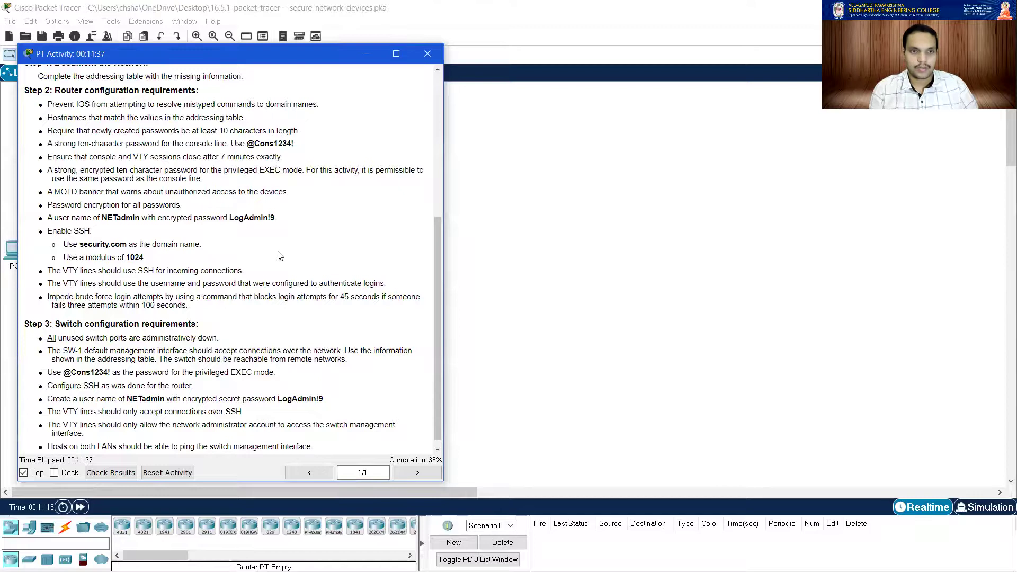
scroll(281, 255, up, 2)
scroll(281, 255, down, 3)
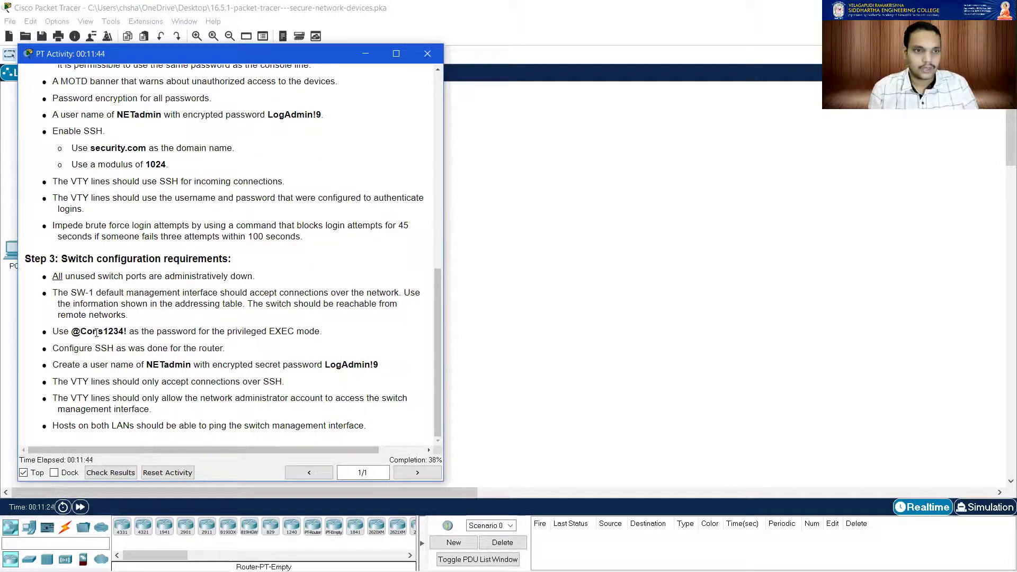
drag(70, 332, 126, 334)
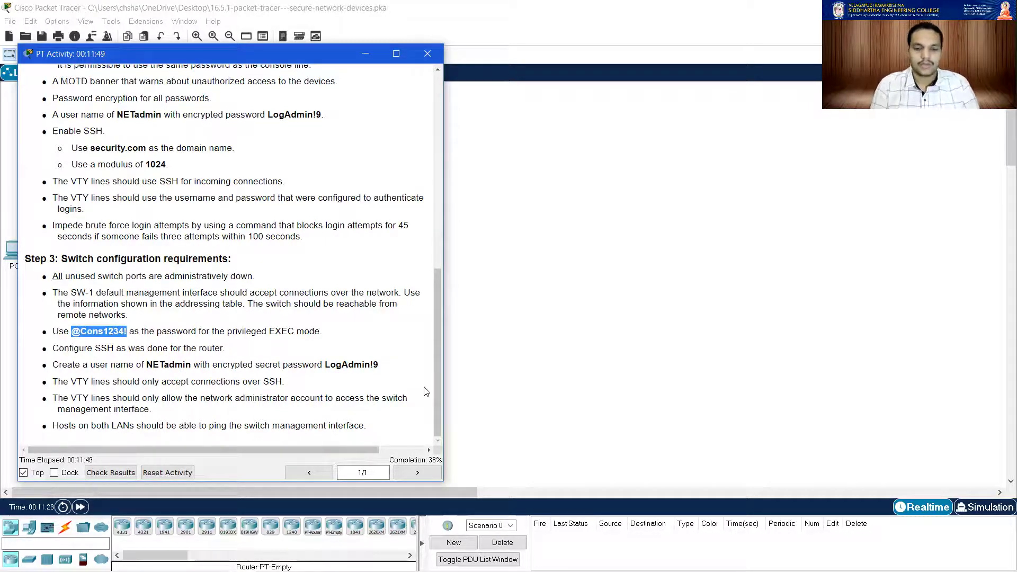
key(alt+Tab)
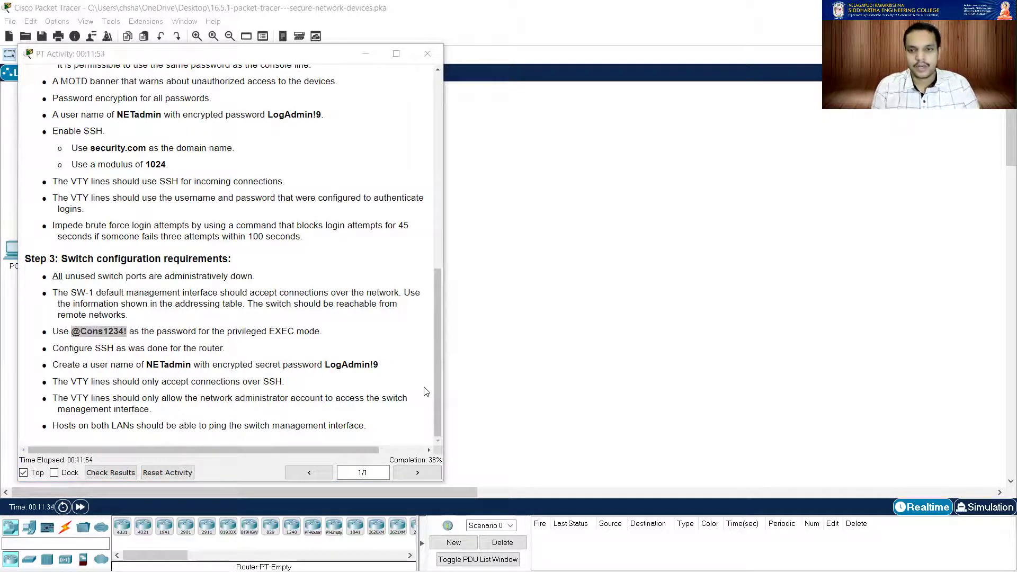
key(shift+F10)
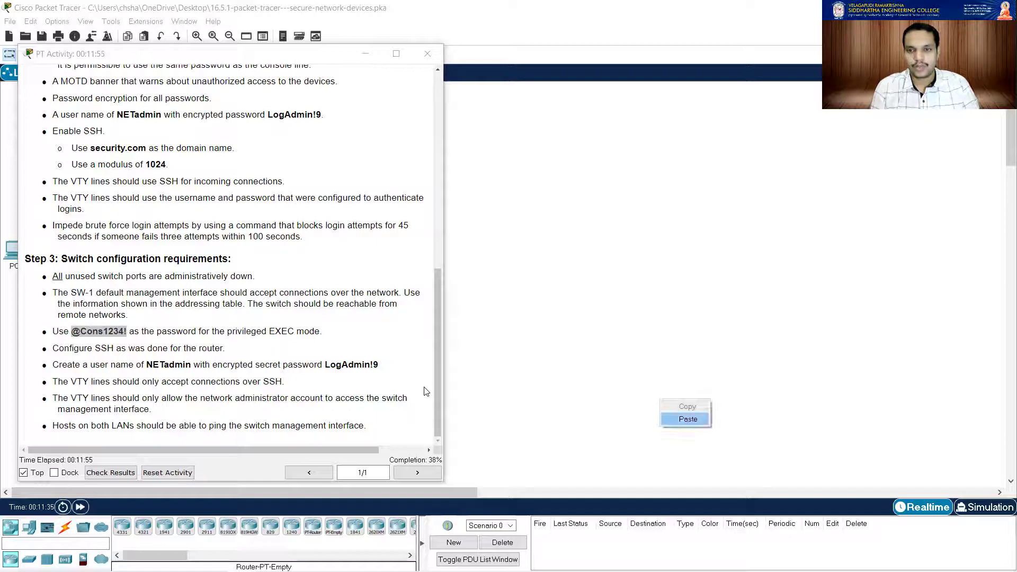
key(Return)
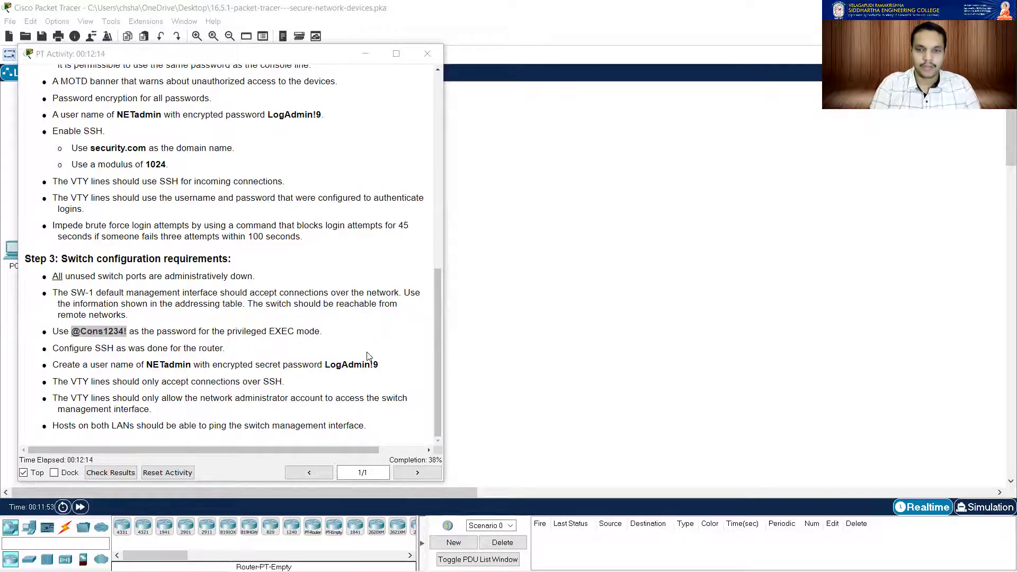
Step: Scroll through the instructions to find the next switch requirement
scroll(210, 200, up, 4)
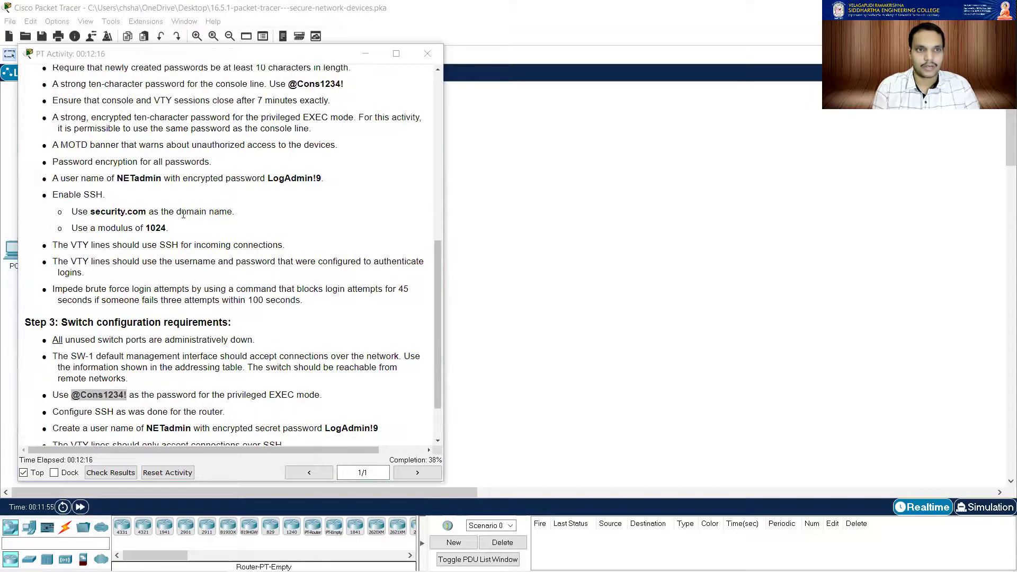
scroll(208, 238, down, 3)
scroll(208, 238, down, 1)
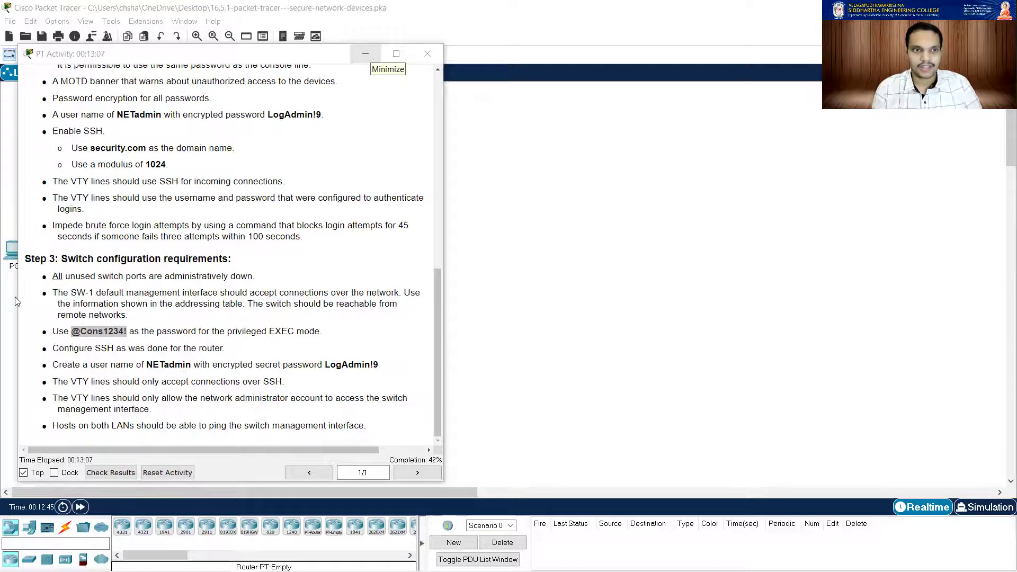
click(367, 53)
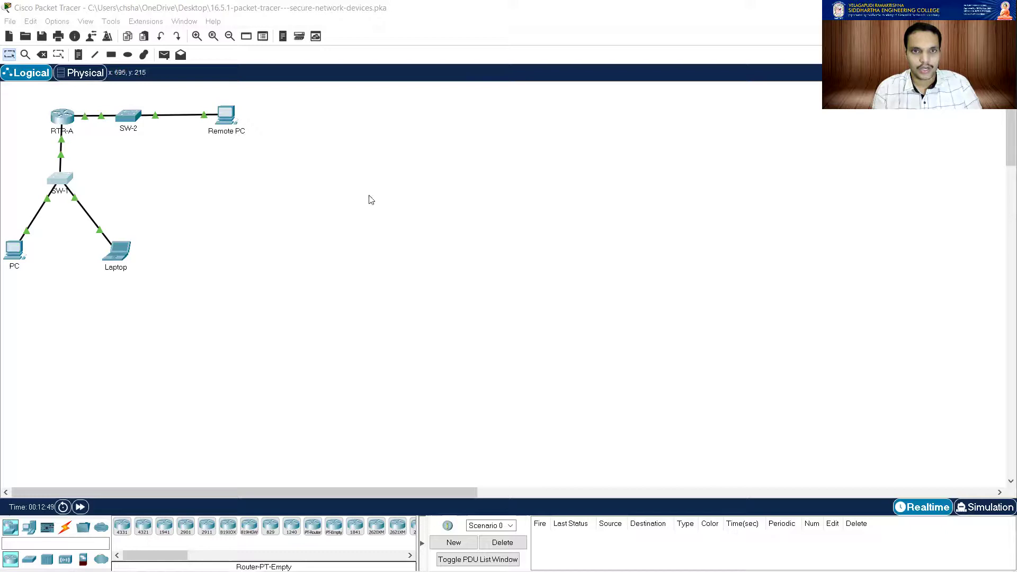
click(56, 182)
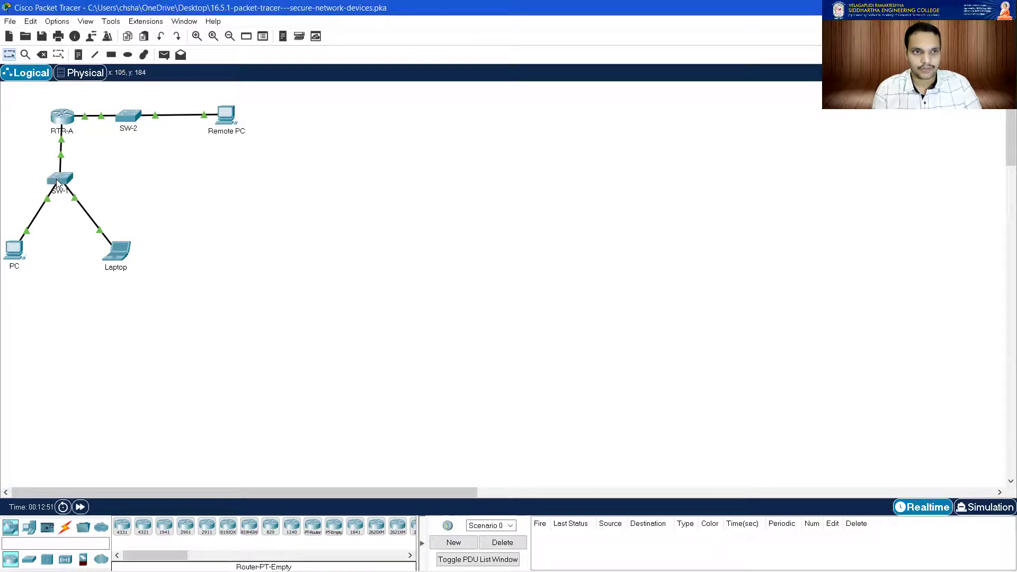
mouse_move(57, 183)
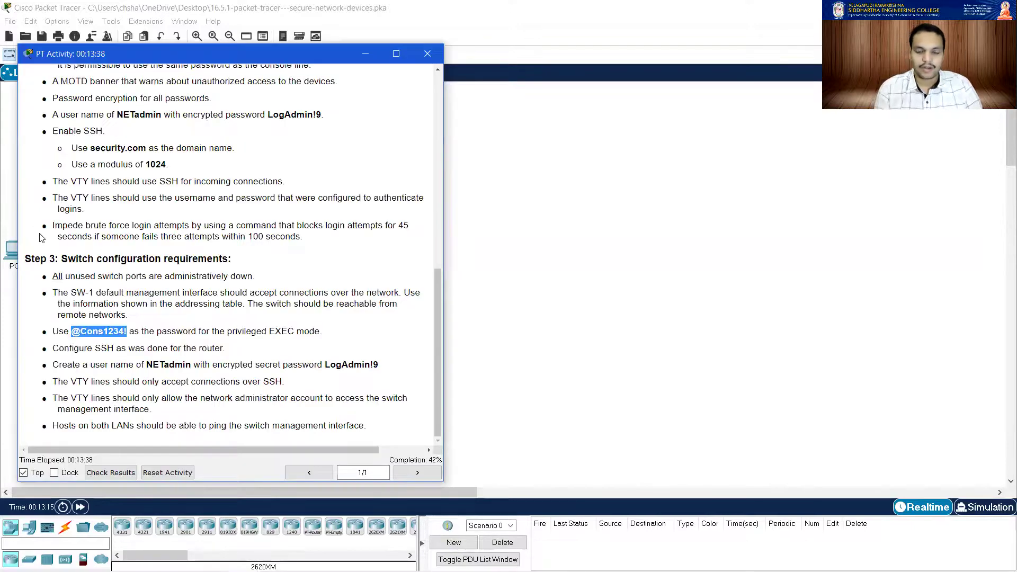
Step: Move focus from the activity instructions to the SW-1 CLI window
key(alt+Tab)
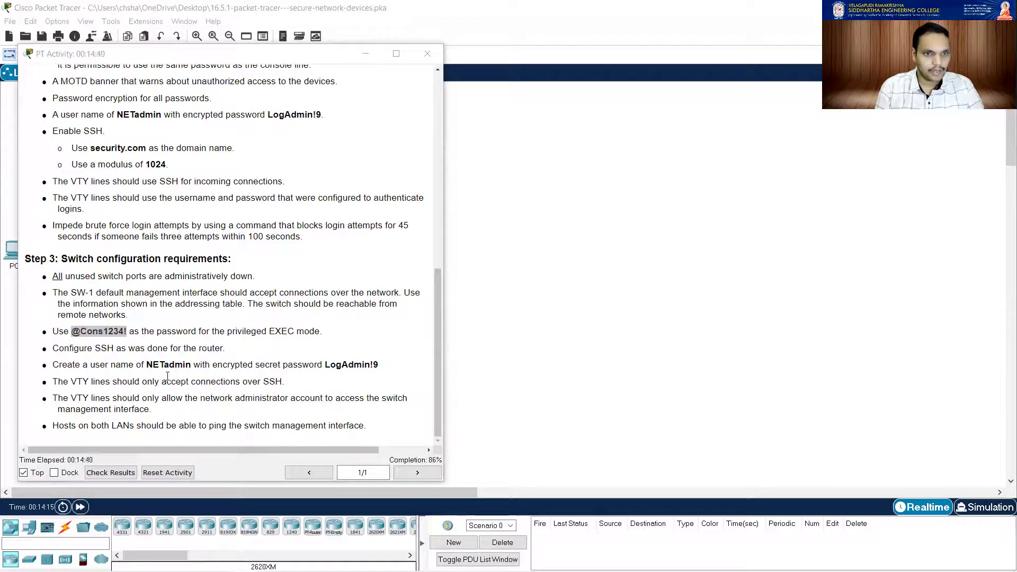
Step: Scroll the instructions up to the Addressing Table showing SW-1's SVI 192.168.1.254
scroll(227, 411, up, 8)
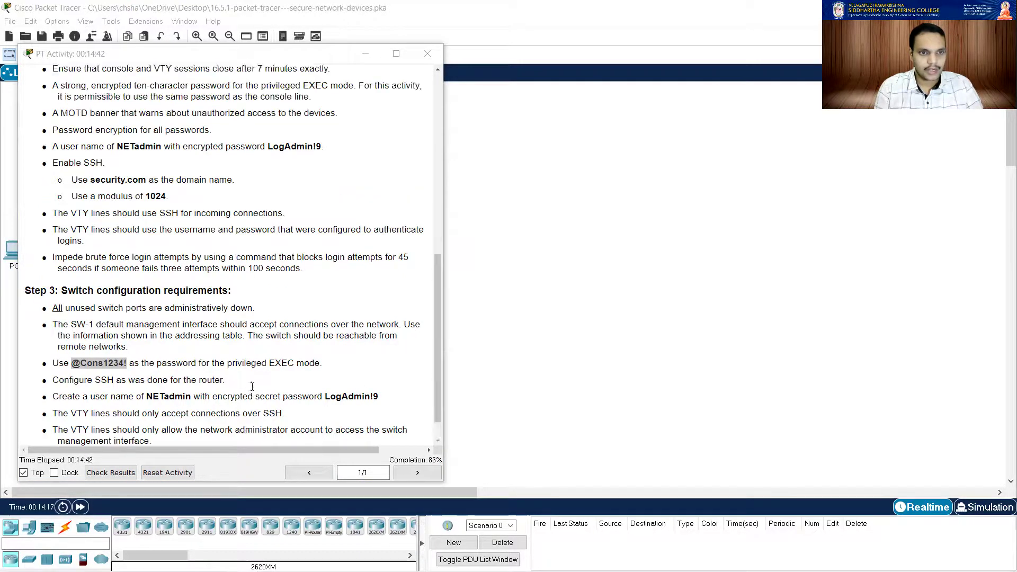
scroll(245, 362, up, 5)
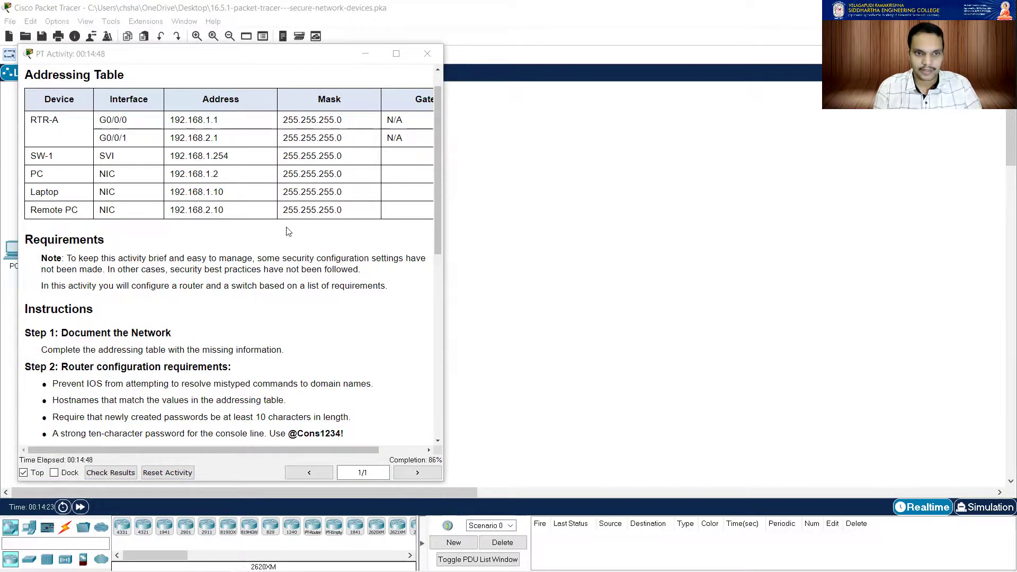
scroll(280, 265, down, 5)
scroll(282, 331, down, 10)
scroll(376, 347, up, 10)
scroll(260, 318, up, 4)
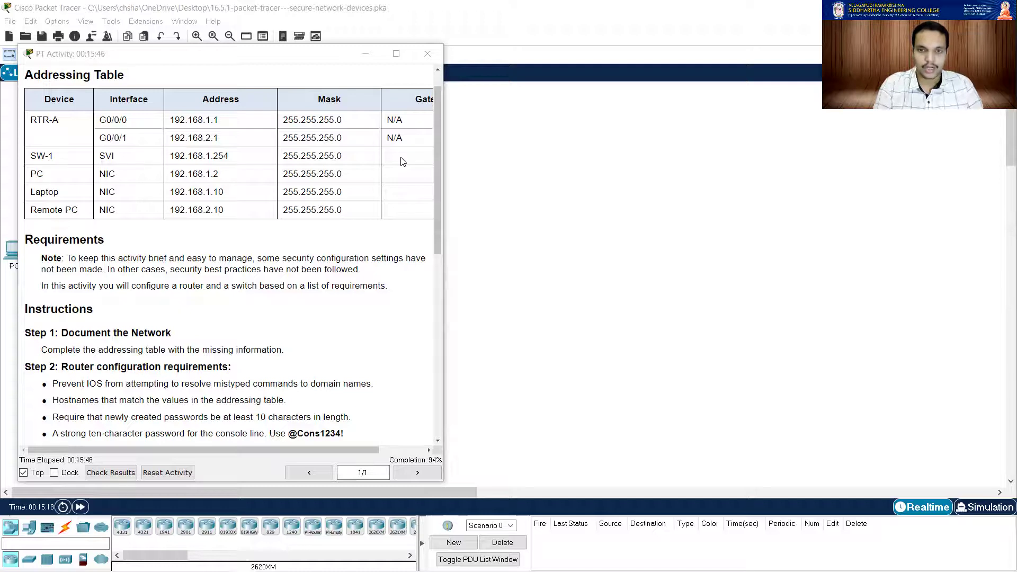
Step: Scroll the instructions down to the Step 3 switch configuration requirements
scroll(246, 302, down, 10)
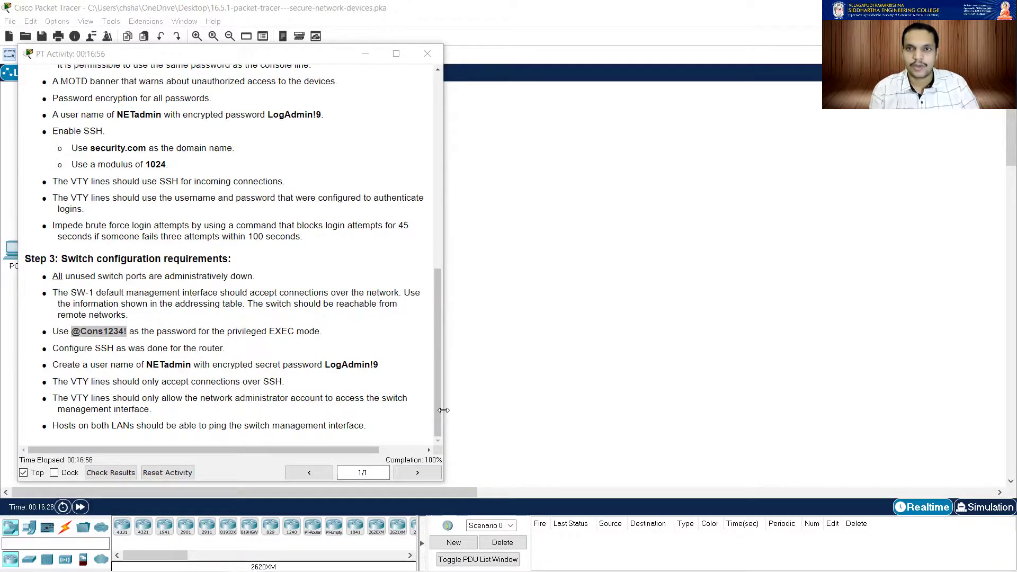
Step: Return the instructions to the addressing table, highlight SW-1's SVI address 192.168.1.254, then minimize the activity window
scroll(212, 239, up, 15)
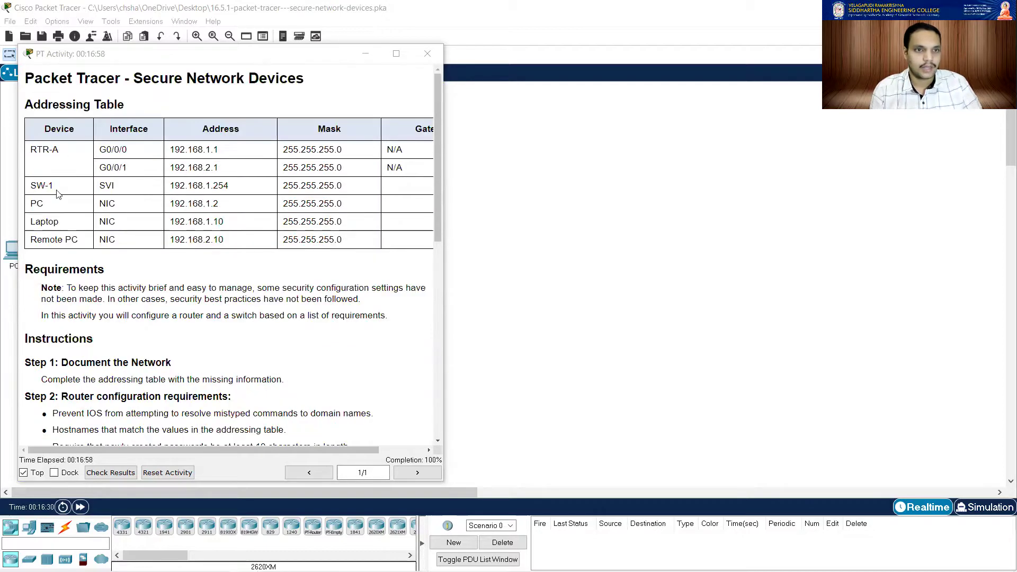
click(237, 189)
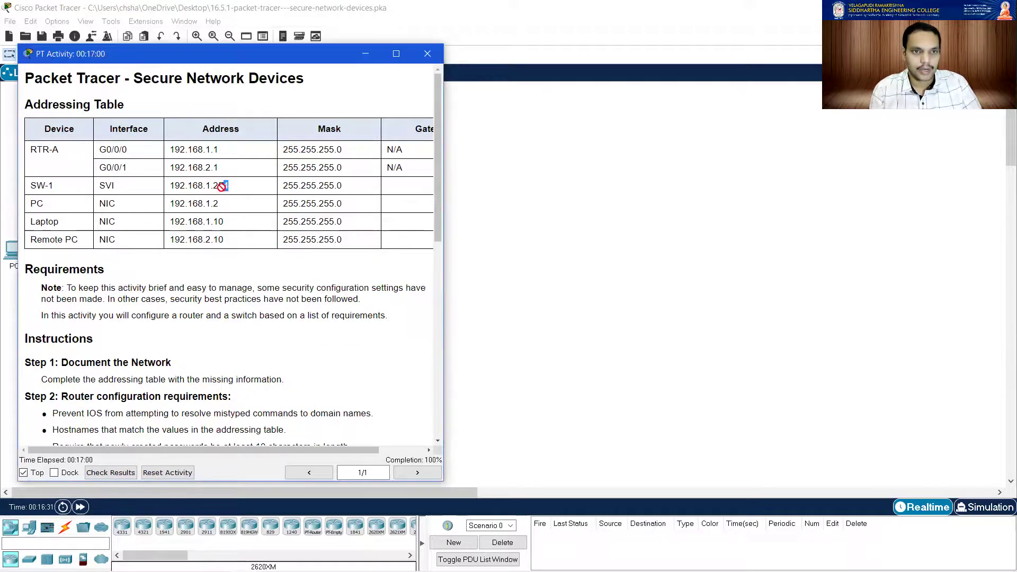
drag(228, 185, 169, 186)
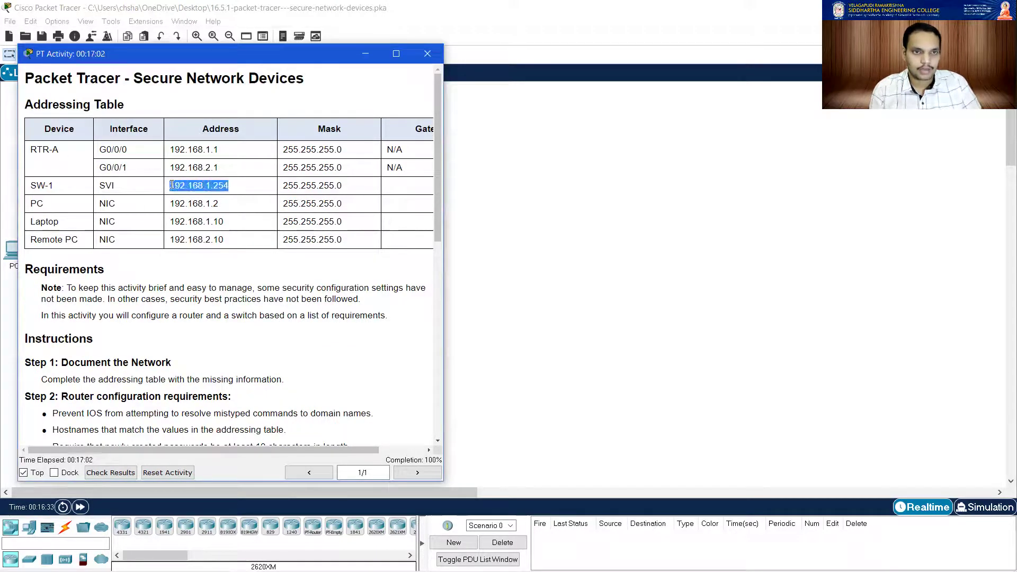
click(366, 53)
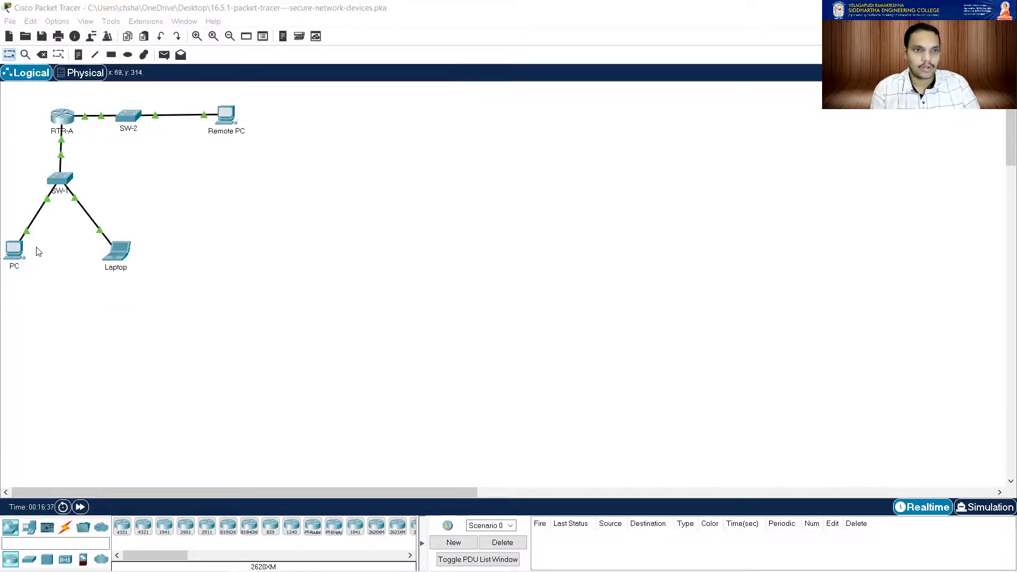
click(91, 490)
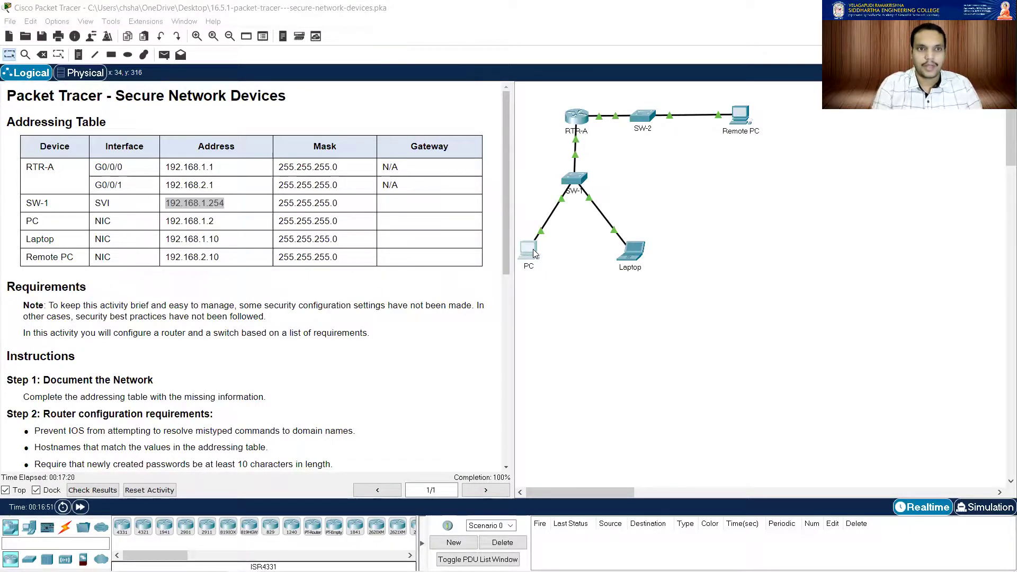
right_click(203, 196)
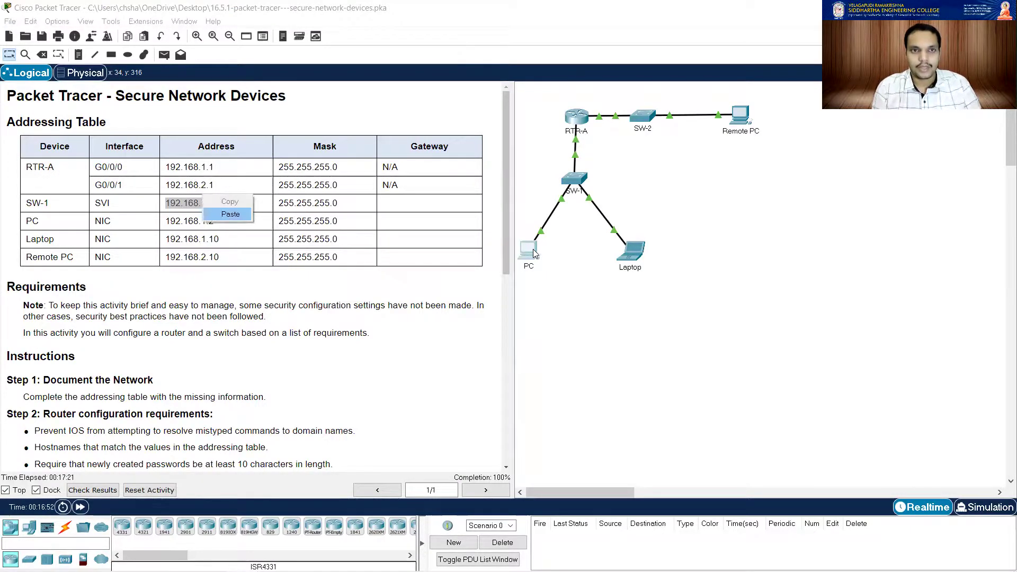
key(Escape)
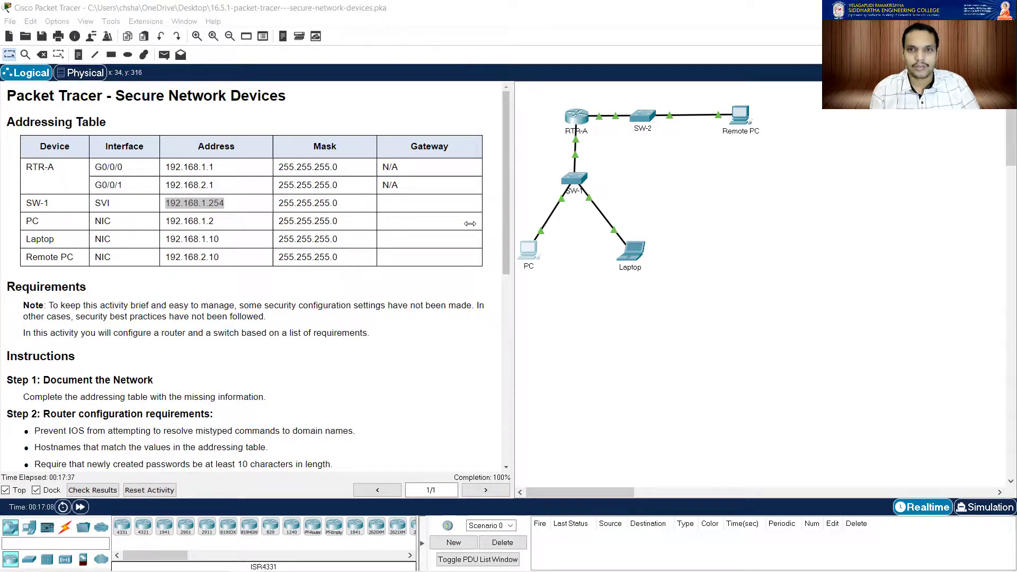
click(614, 219)
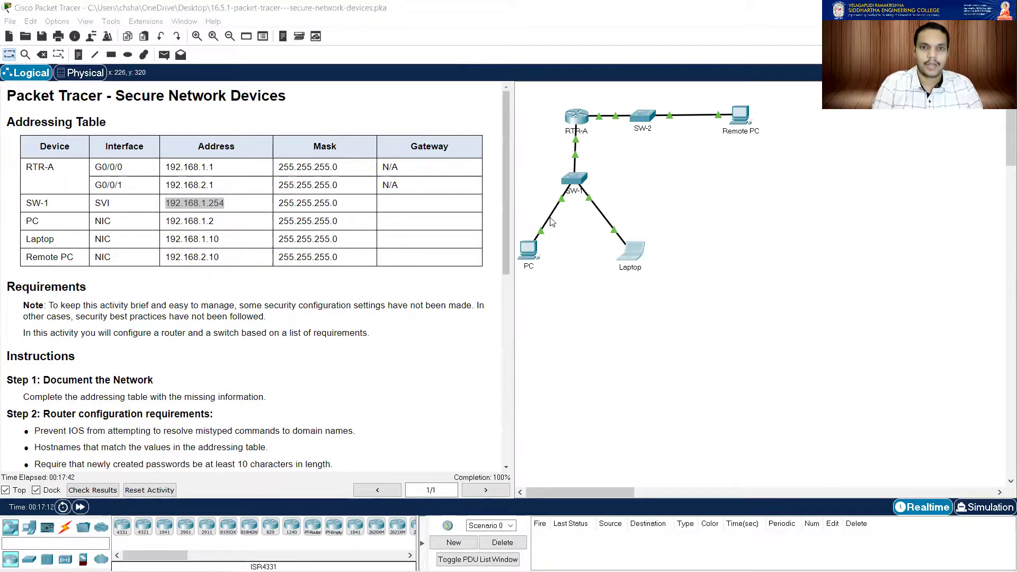
key(shift+F10)
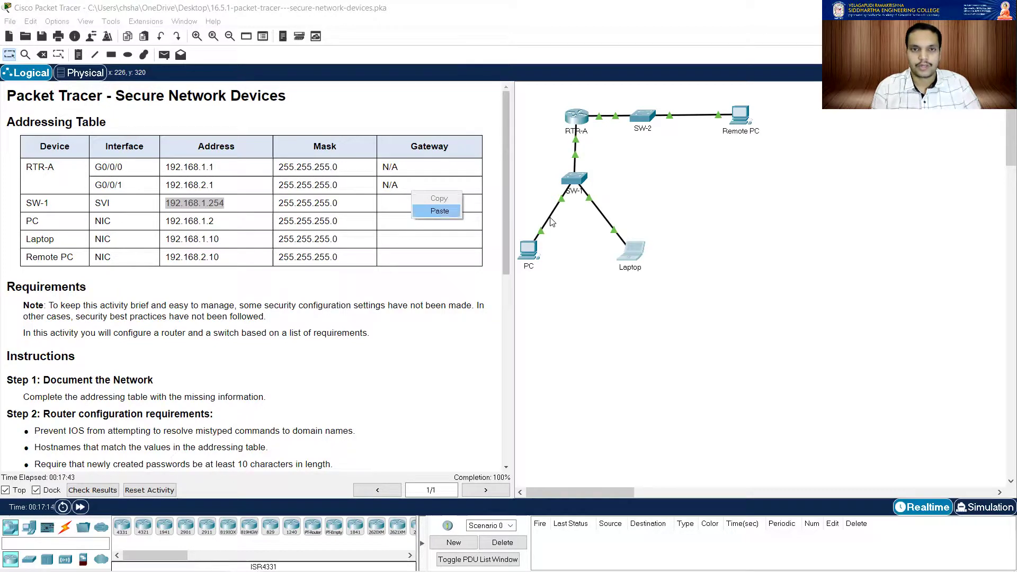
key(Escape)
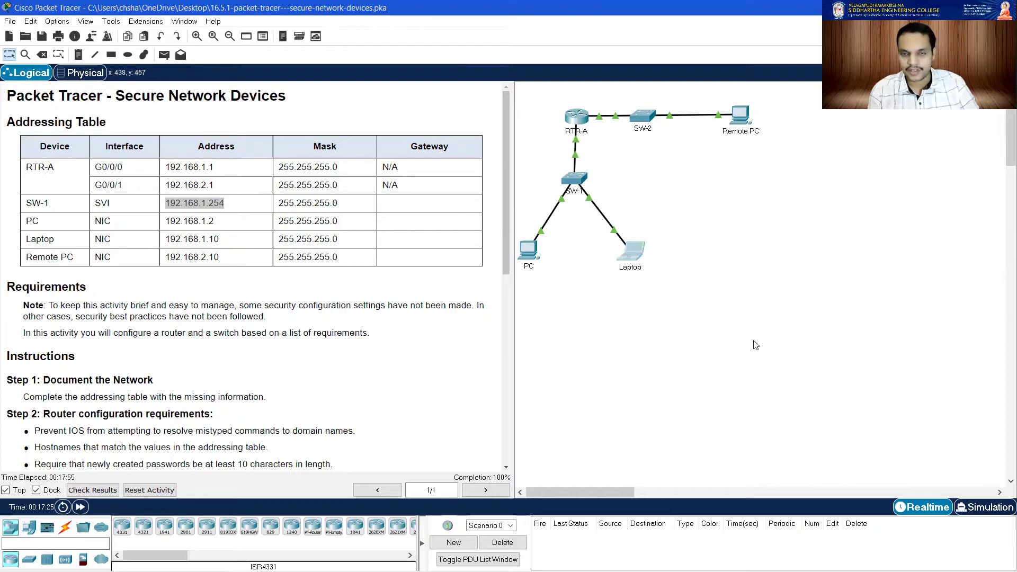
scroll(228, 349, down, 3)
scroll(228, 350, down, 2)
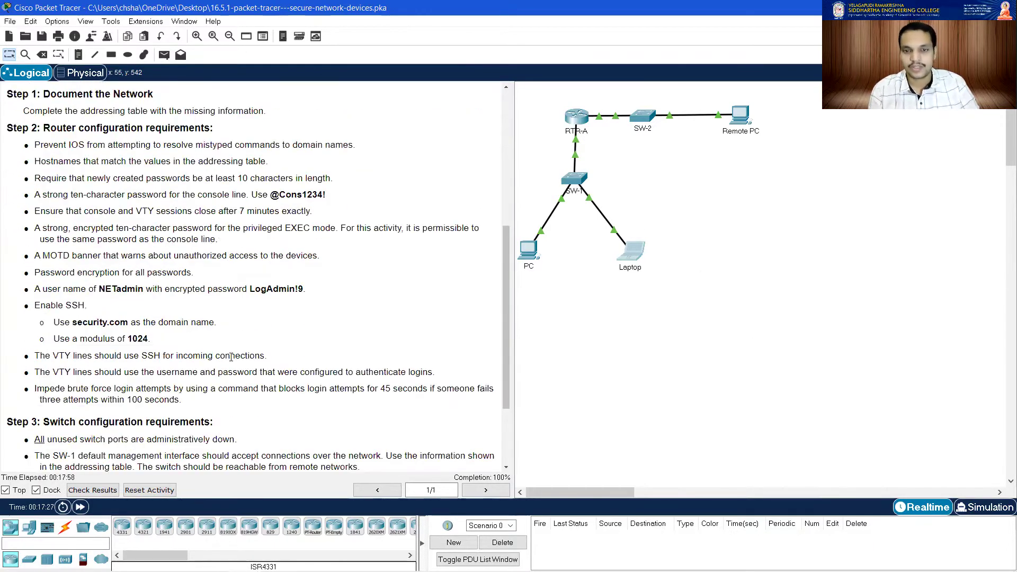
scroll(231, 366, down, 2)
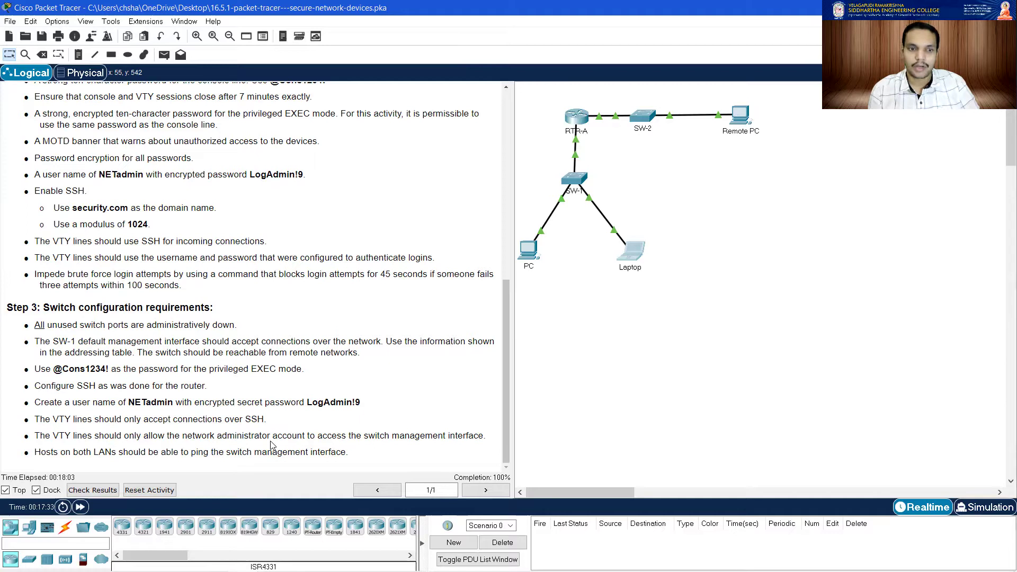
scroll(255, 278, up, 6)
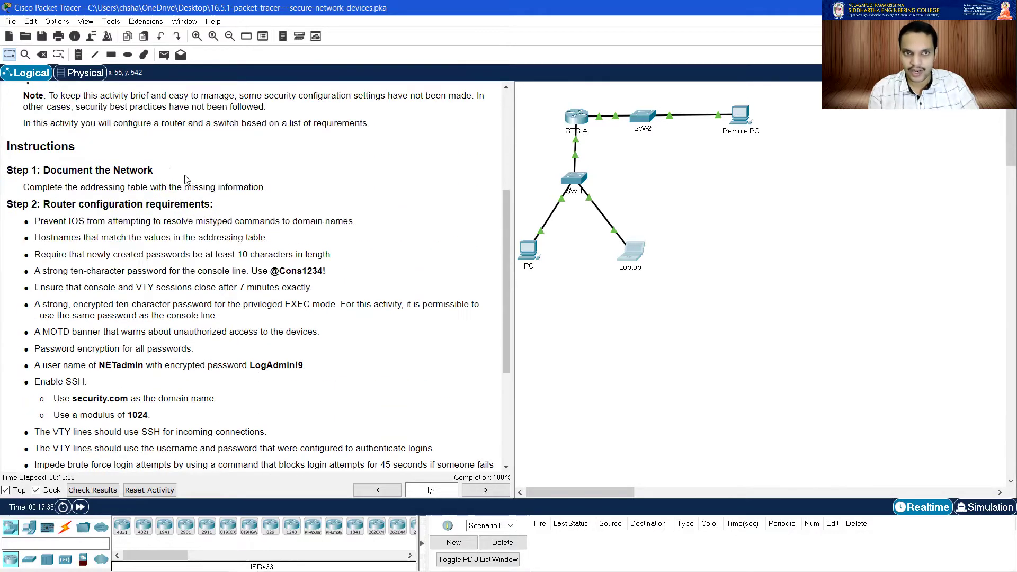
scroll(255, 278, up, 1)
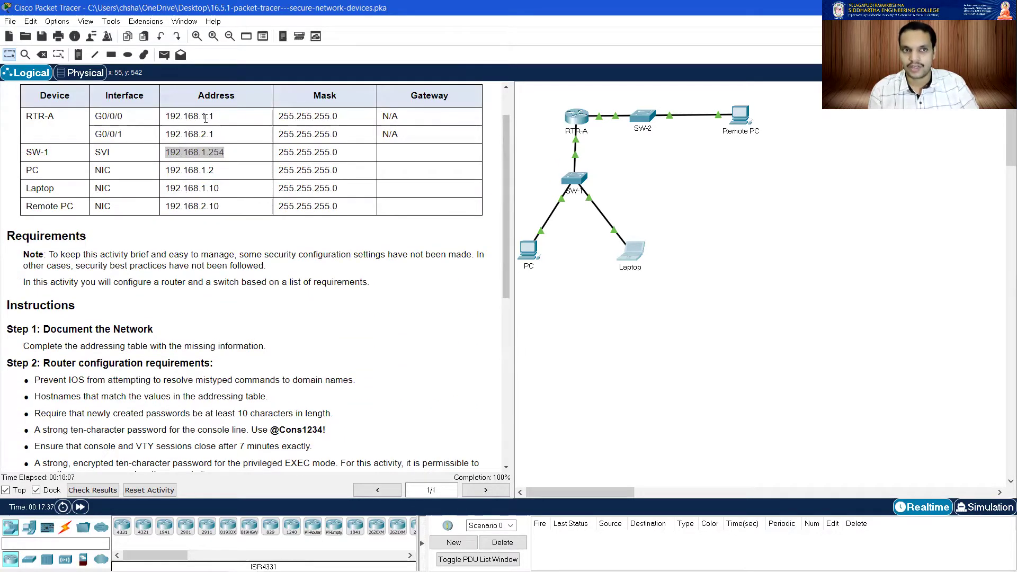